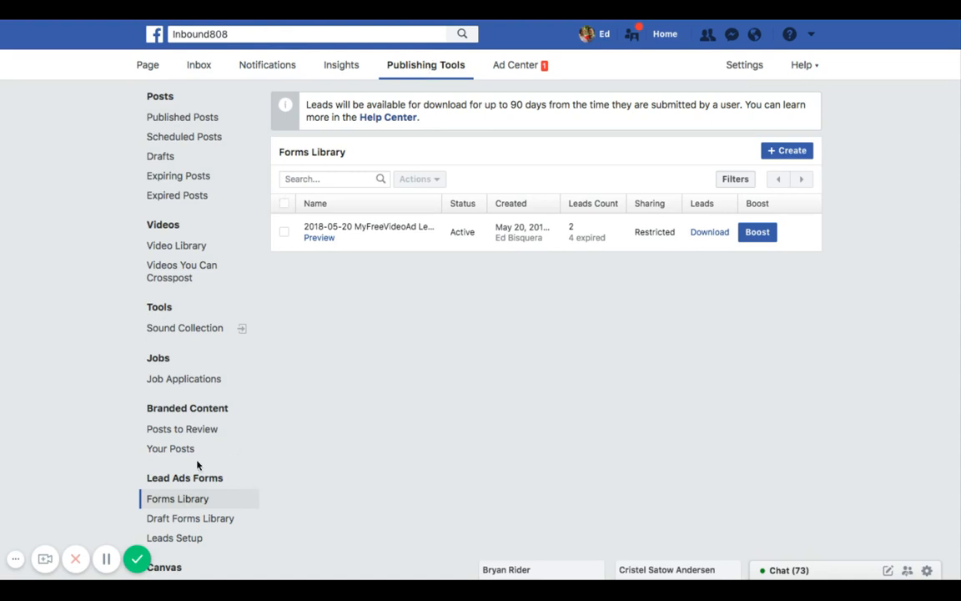
- Start creating a new lead form from the Forms Library
{"action": "scroll", "coordinate": [187, 503], "scroll_direction": "down", "scroll_amount": 1}
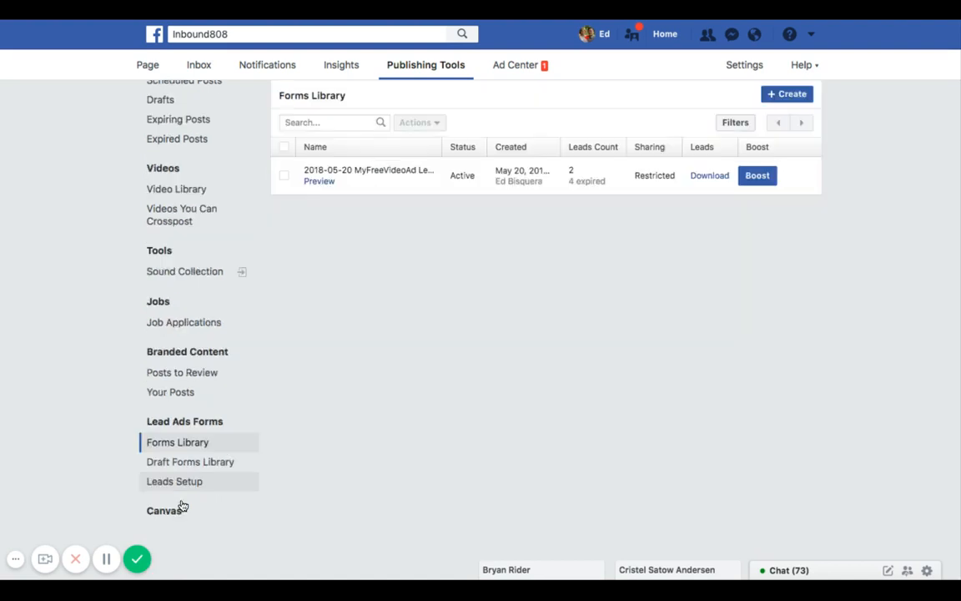
{"action": "scroll", "coordinate": [392, 292], "scroll_direction": "up", "scroll_amount": 1}
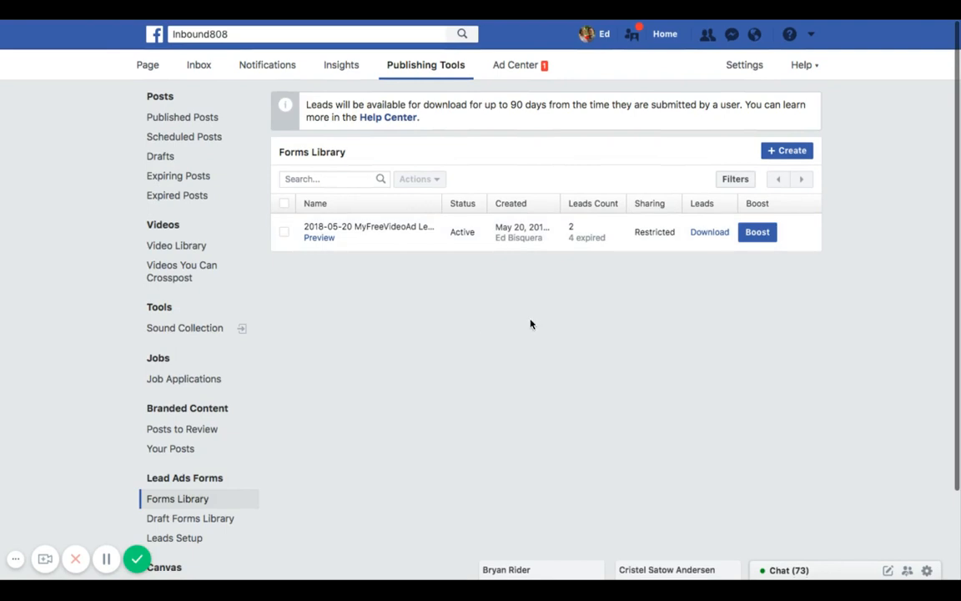
{"action": "mouse_move", "coordinate": [591, 238]}
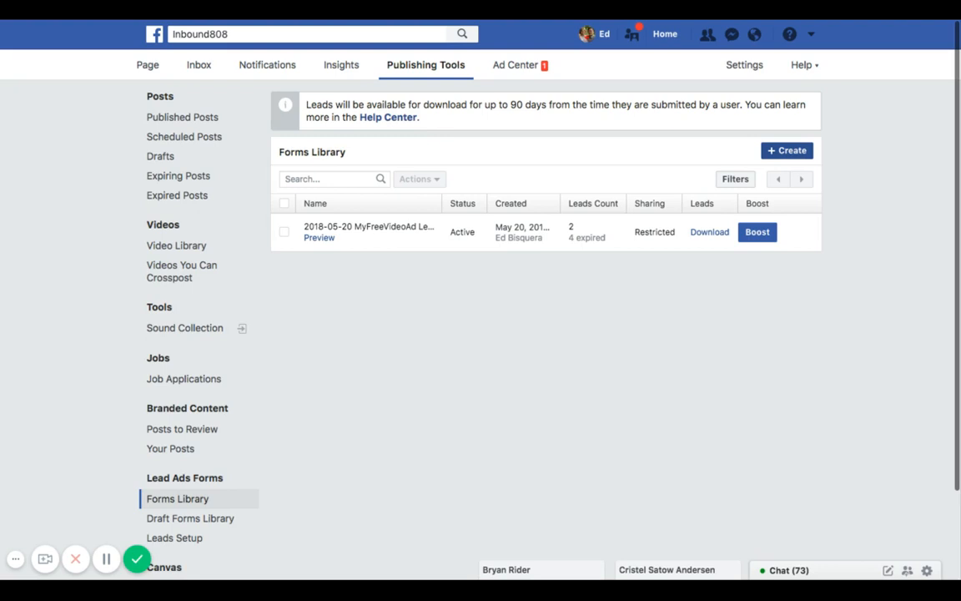
{"action": "left_click", "coordinate": [769, 158]}
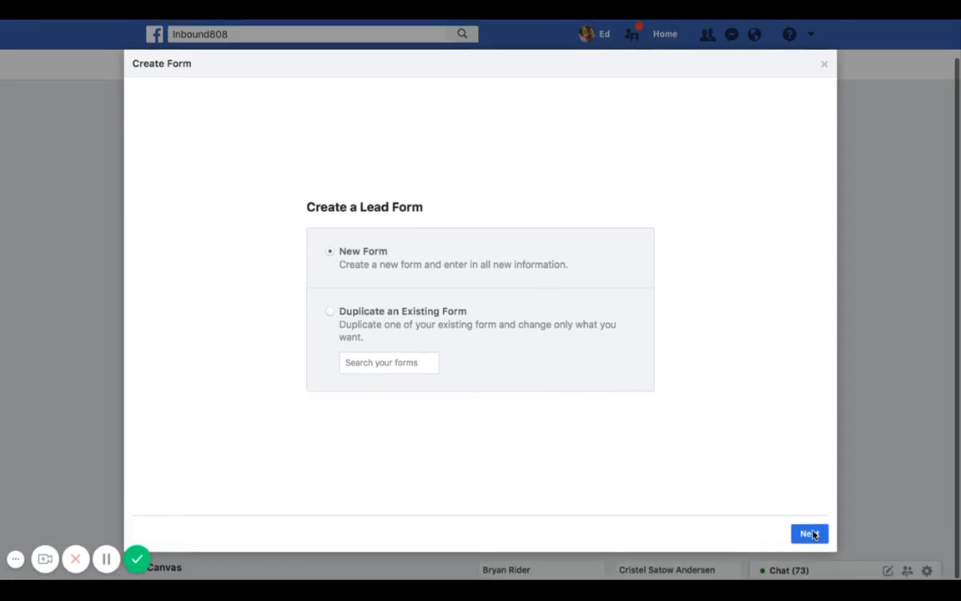
{"action": "left_click", "coordinate": [809, 533]}
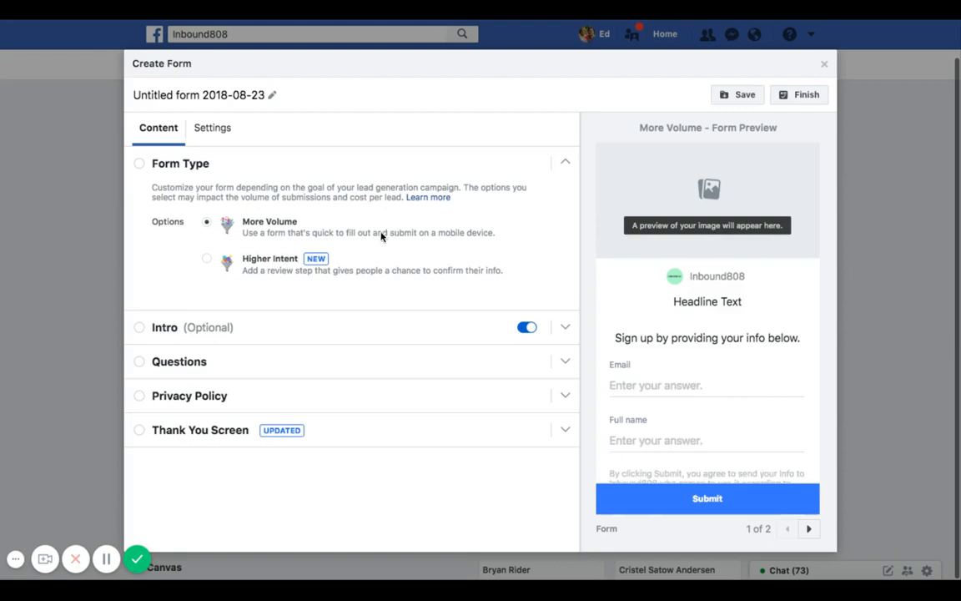
- Try the Higher Intent form type, then switch back to More Volume
{"action": "left_click", "coordinate": [207, 258]}
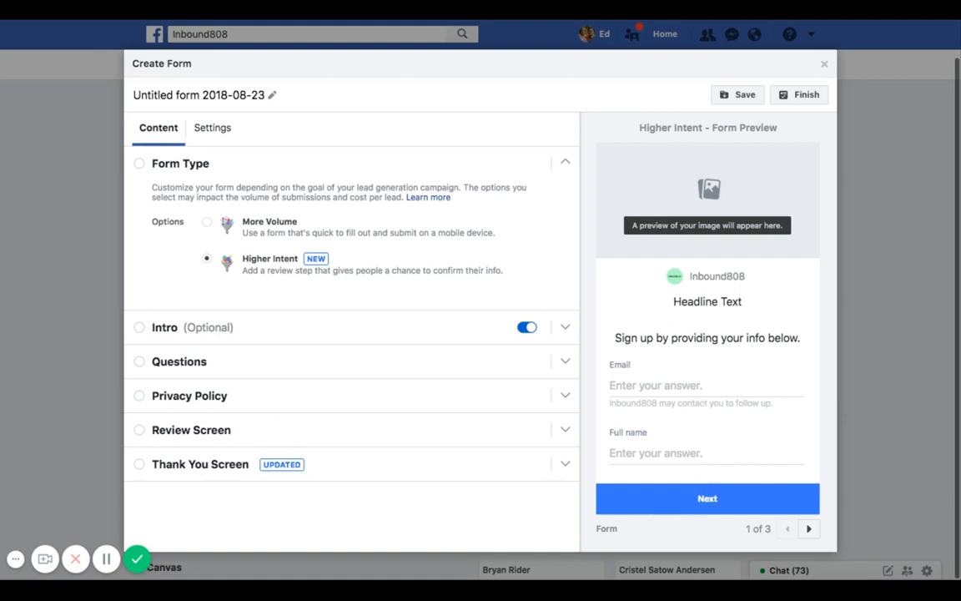
{"action": "left_click", "coordinate": [206, 221]}
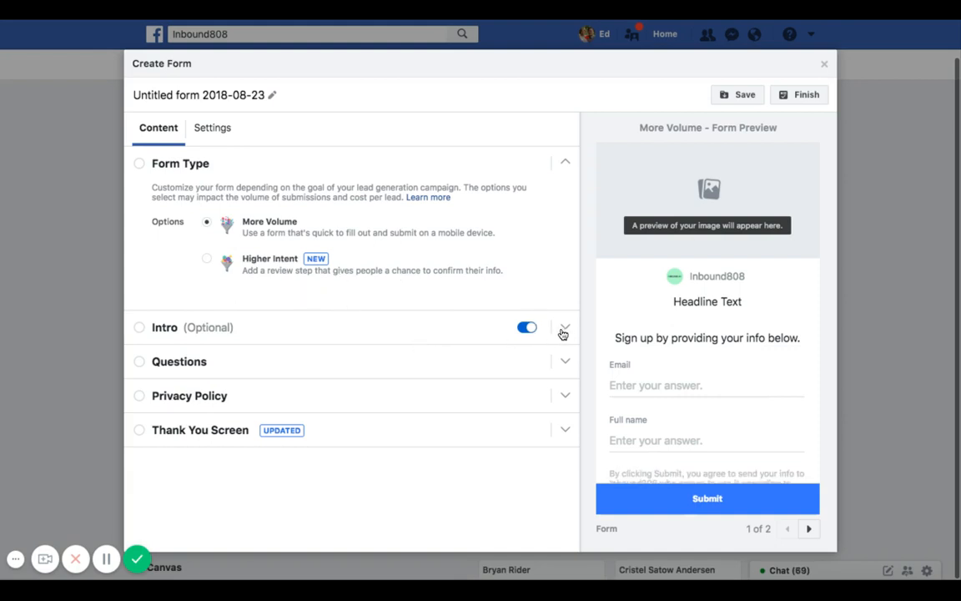
- Expand the form's Intro section for editing
{"action": "left_click", "coordinate": [564, 328]}
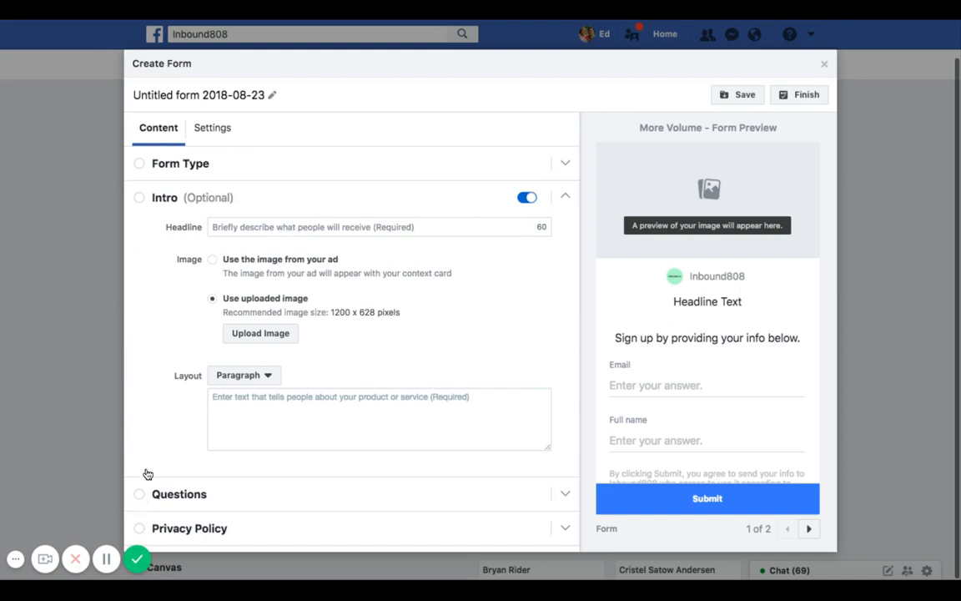
{"action": "left_click", "coordinate": [106, 560]}
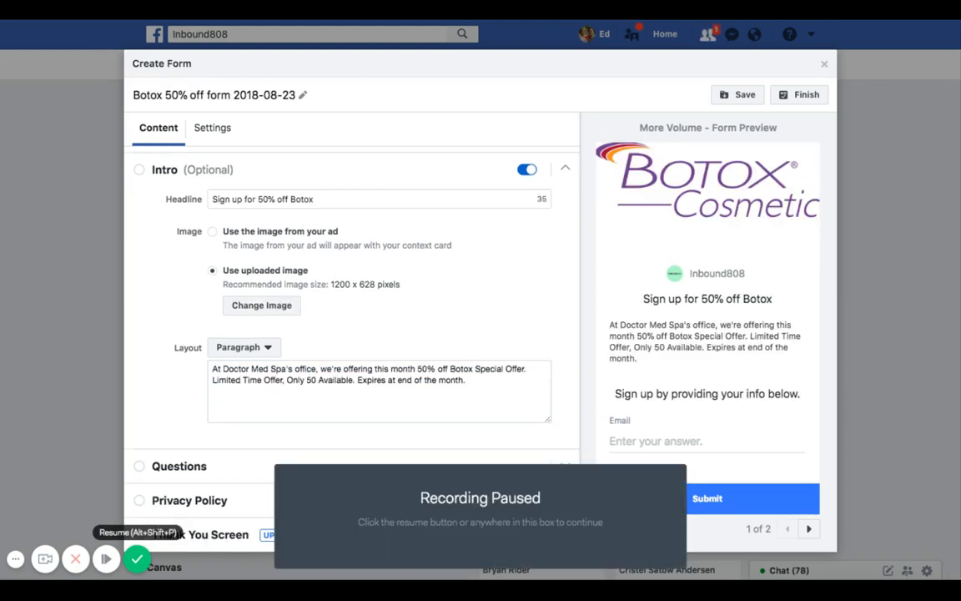
{"action": "left_click", "coordinate": [106, 559]}
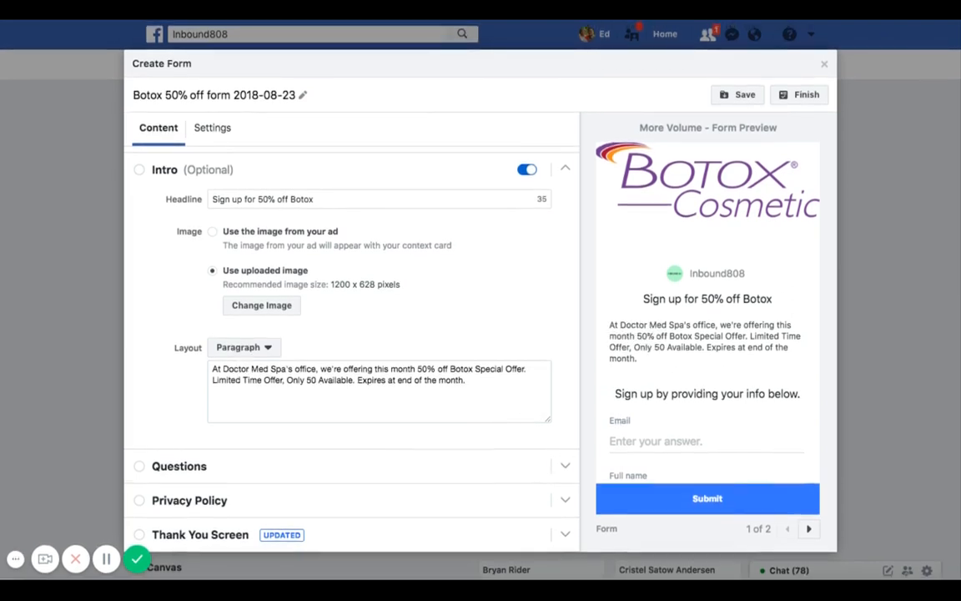
- Open the Questions section, show more user information options, and add Phone number
{"action": "left_click", "coordinate": [564, 469]}
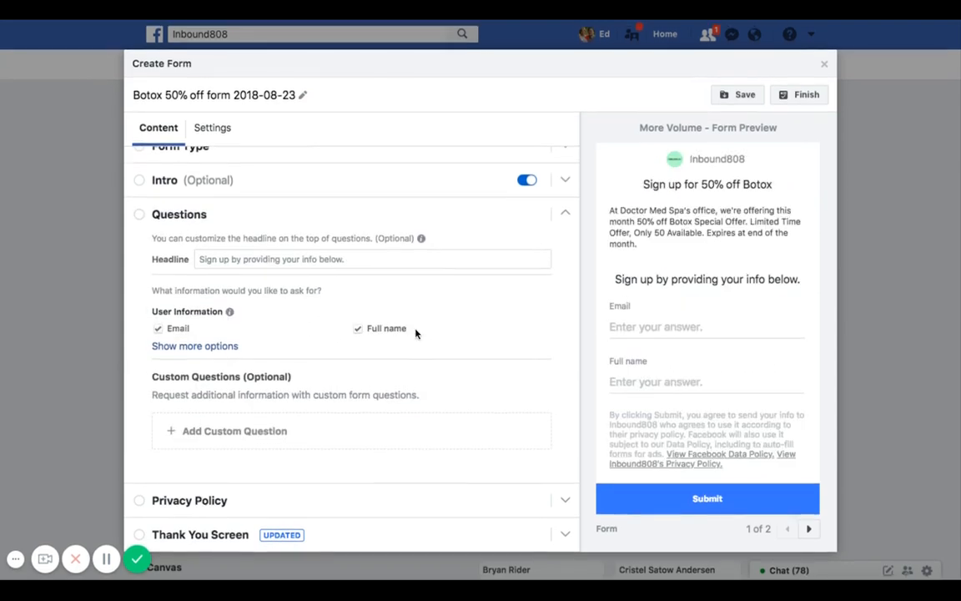
{"action": "left_click", "coordinate": [194, 346]}
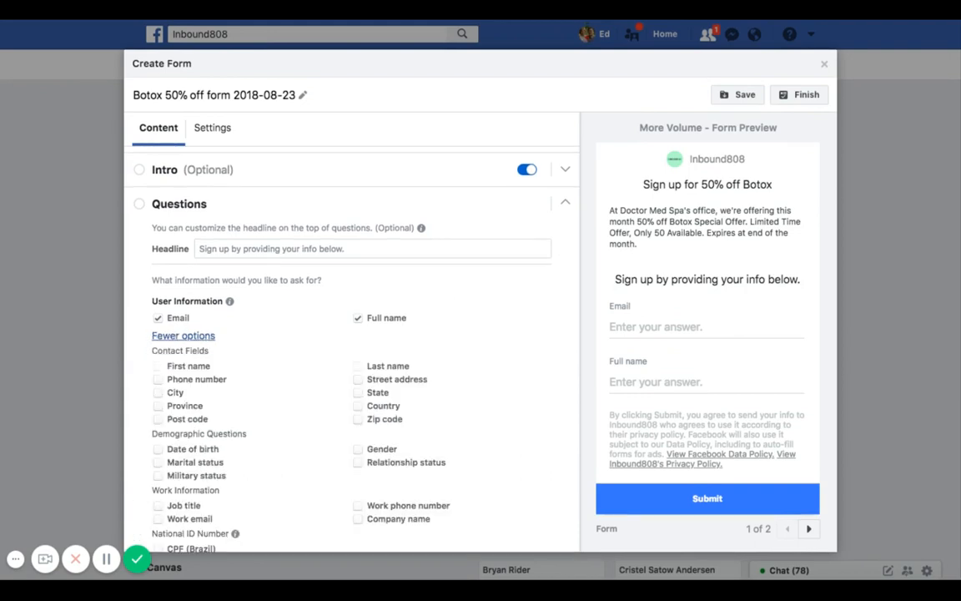
{"action": "scroll", "coordinate": [282, 398], "scroll_direction": "down", "scroll_amount": 1}
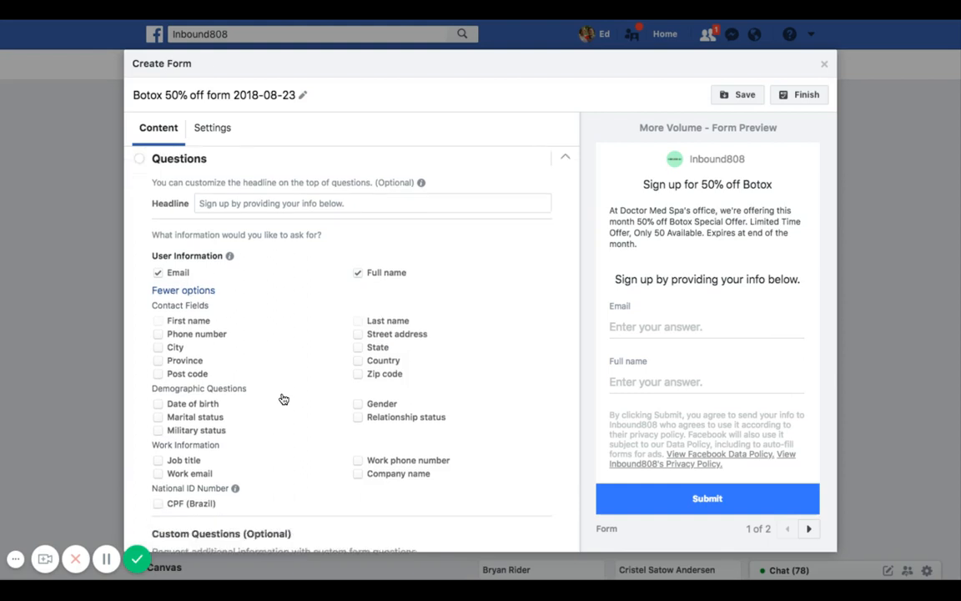
{"action": "scroll", "coordinate": [284, 399], "scroll_direction": "down", "scroll_amount": 1}
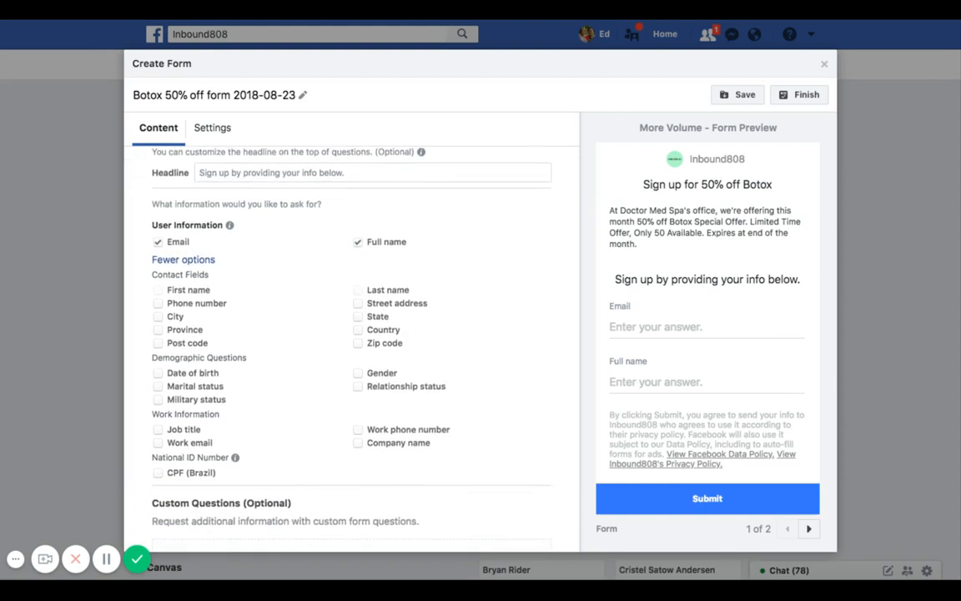
{"action": "scroll", "coordinate": [283, 400], "scroll_direction": "down", "scroll_amount": 2}
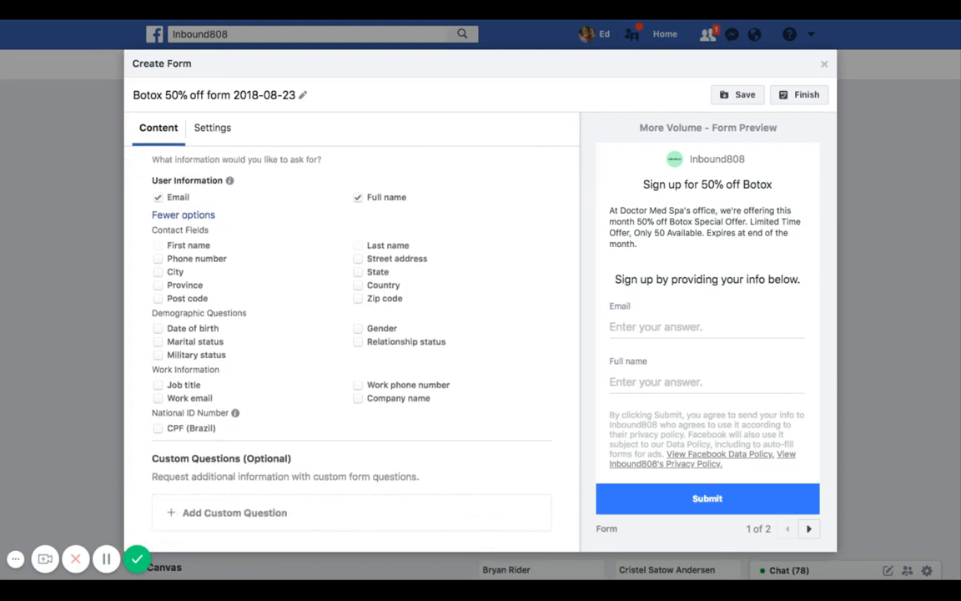
{"action": "scroll", "coordinate": [317, 351], "scroll_direction": "up", "scroll_amount": 1}
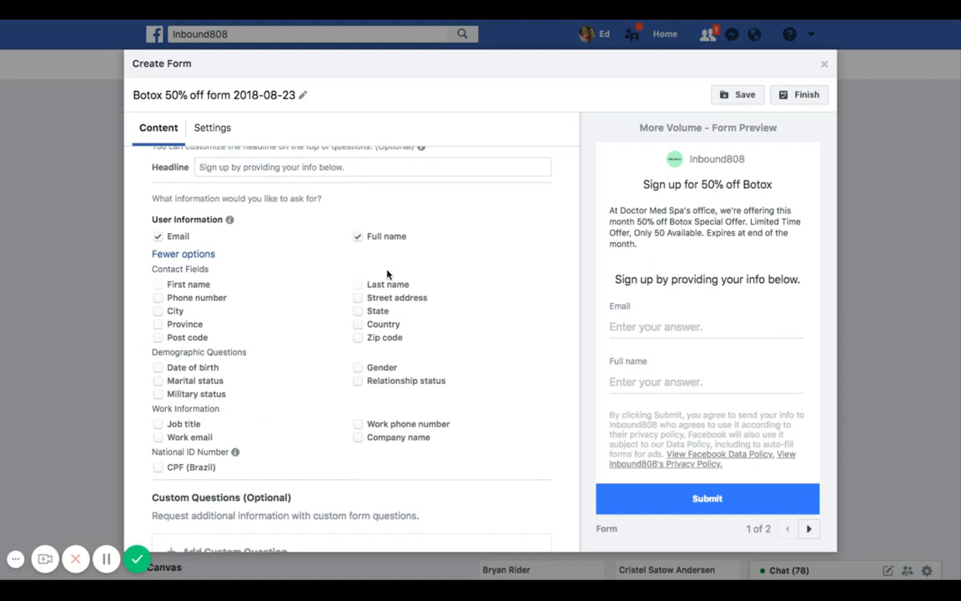
{"action": "left_click", "coordinate": [158, 298]}
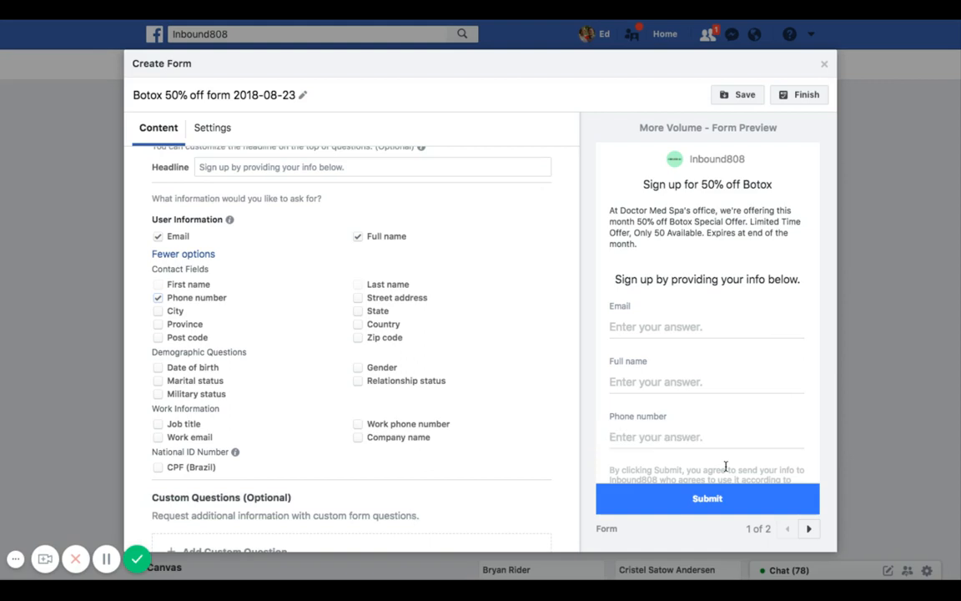
- Add a multiple choice custom question "Is this your first time getting Botox?"
{"action": "scroll", "coordinate": [377, 400], "scroll_direction": "down", "scroll_amount": 3}
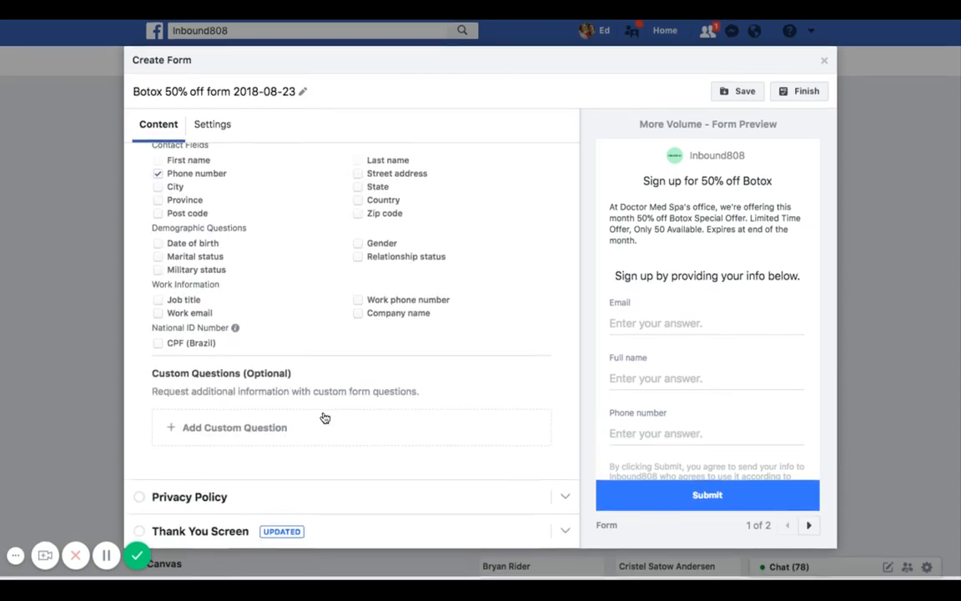
{"action": "left_click", "coordinate": [235, 431]}
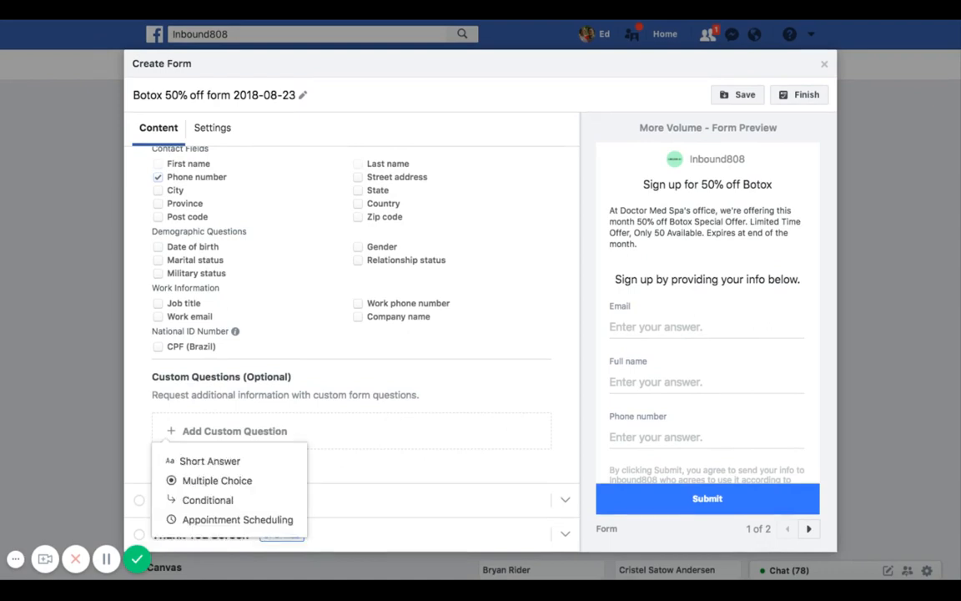
{"action": "left_click", "coordinate": [231, 482]}
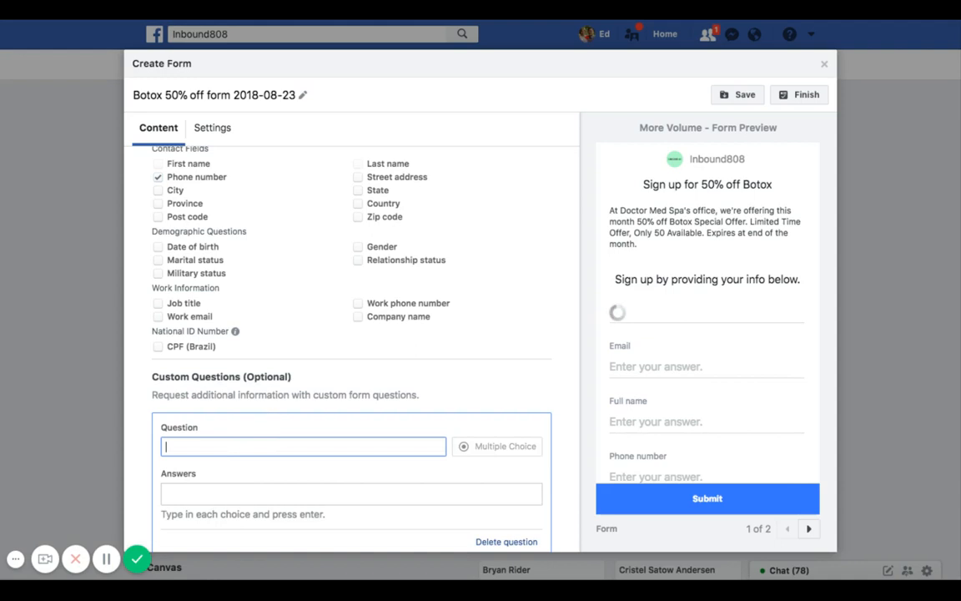
{"action": "type", "text": "Is this your first time getting Botox?"}
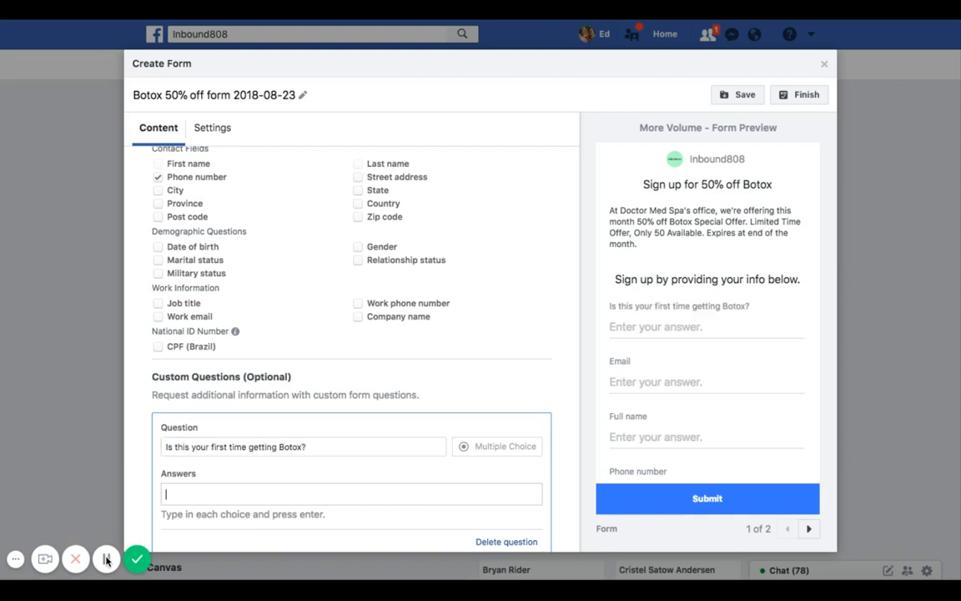
{"action": "left_click", "coordinate": [106, 559]}
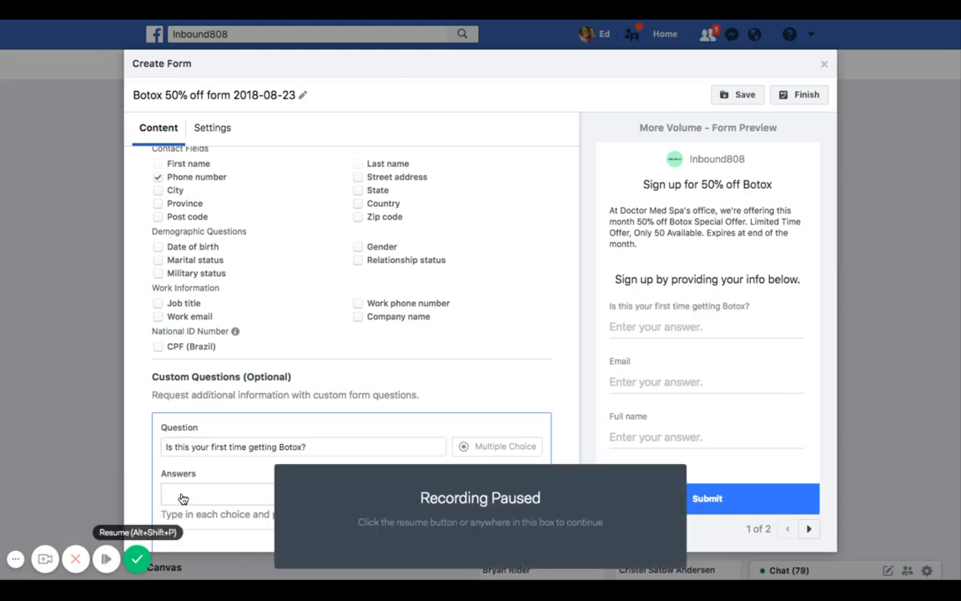
{"action": "key", "text": "alt+shift+p"}
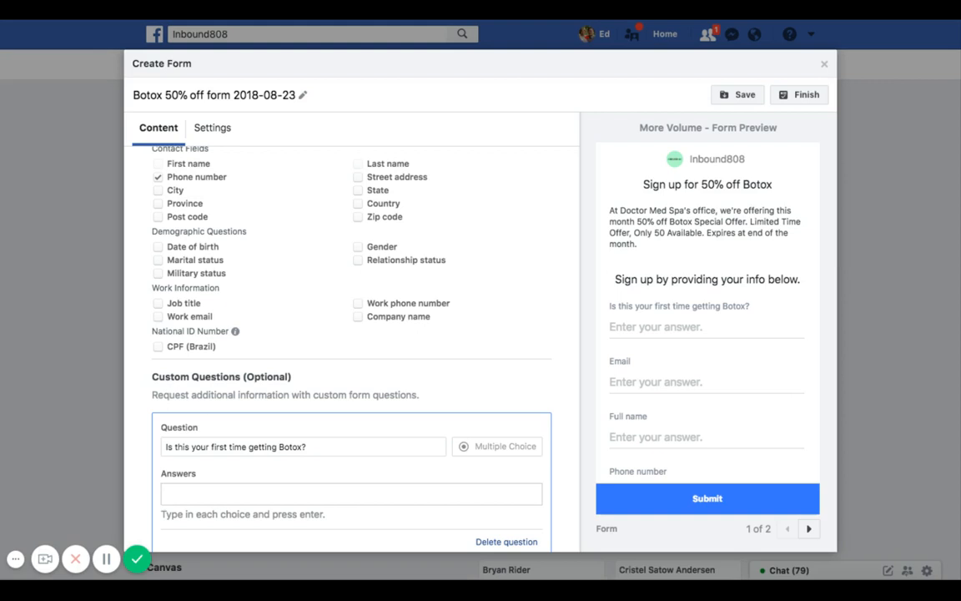
- Enter Yes and No as the custom question's answer choices
{"action": "type", "text": "Yes"}
{"action": "key", "text": "Return"}
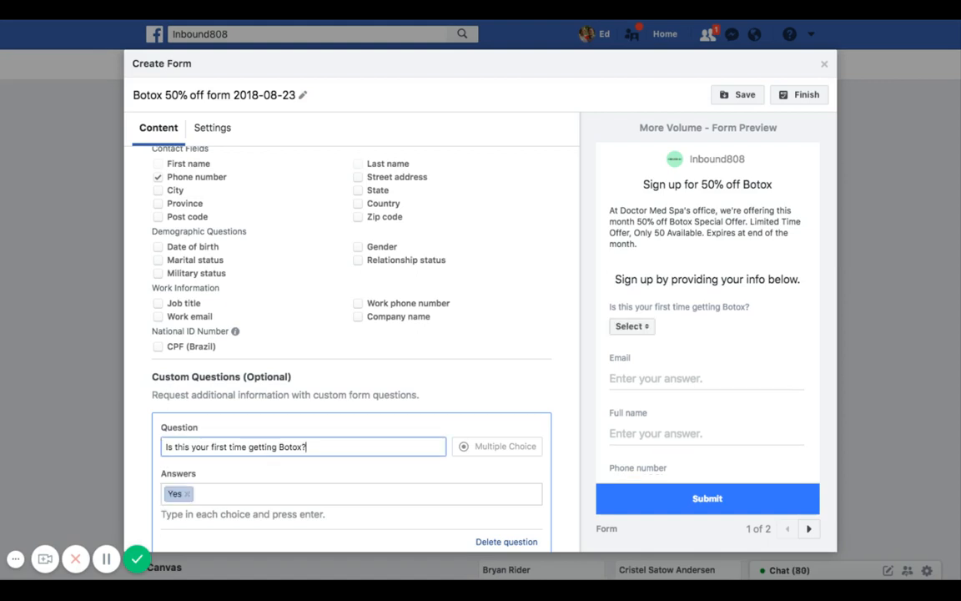
{"action": "left_click", "coordinate": [209, 496]}
{"action": "type", "text": "No"}
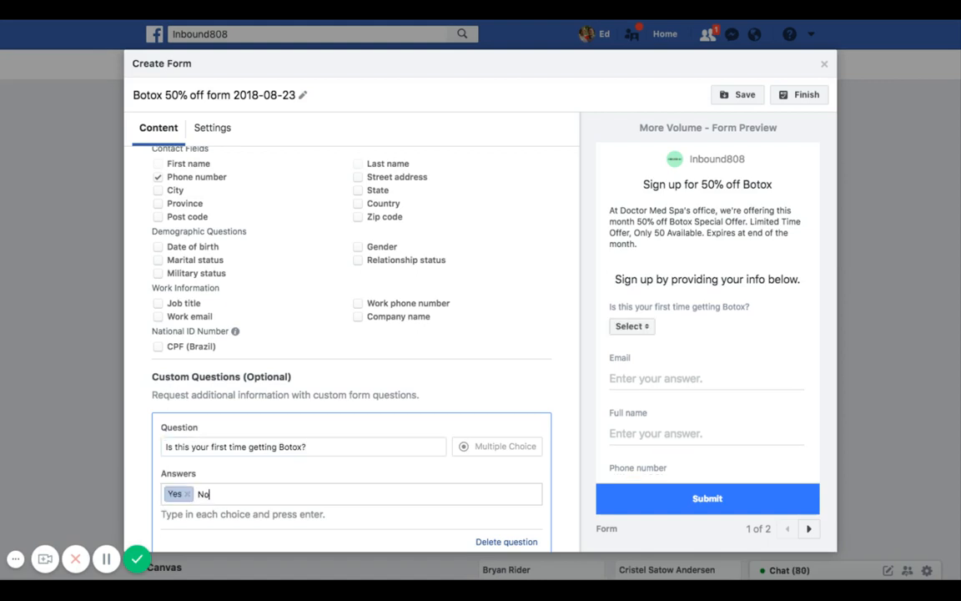
{"action": "key", "text": "Return"}
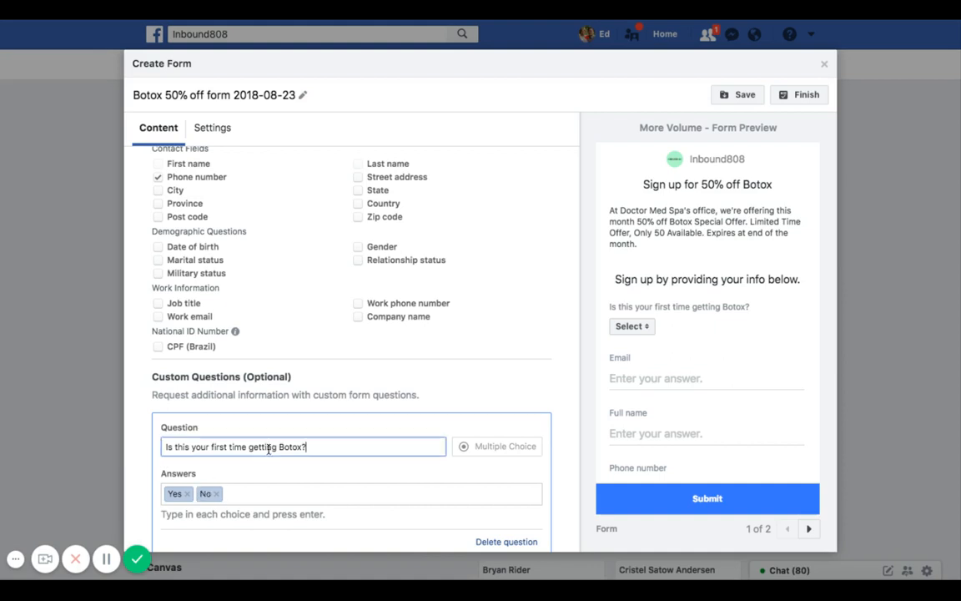
- Check the custom question's answer dropdown in the form preview
{"action": "scroll", "coordinate": [391, 445], "scroll_direction": "down", "scroll_amount": 2}
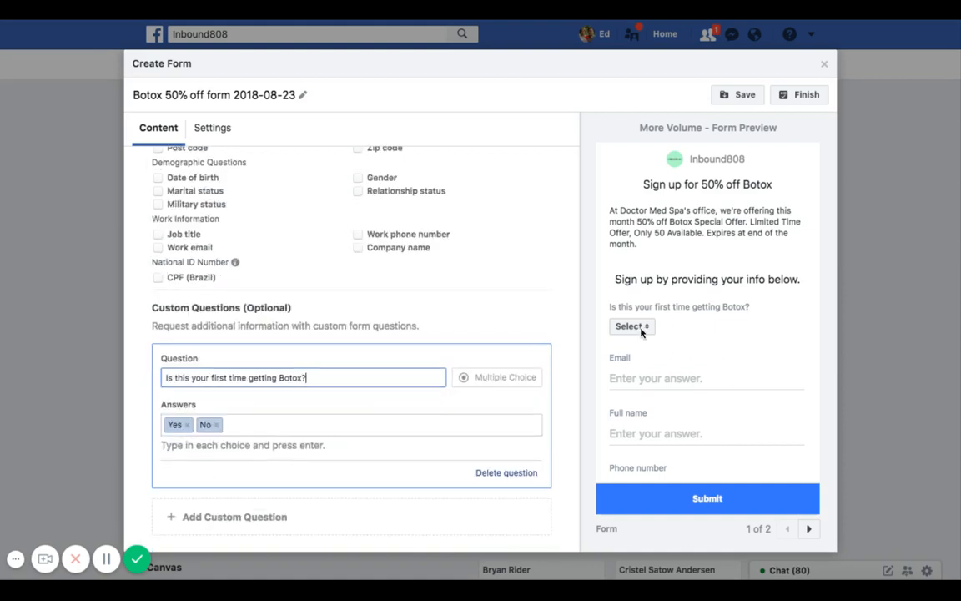
{"action": "left_click", "coordinate": [645, 329]}
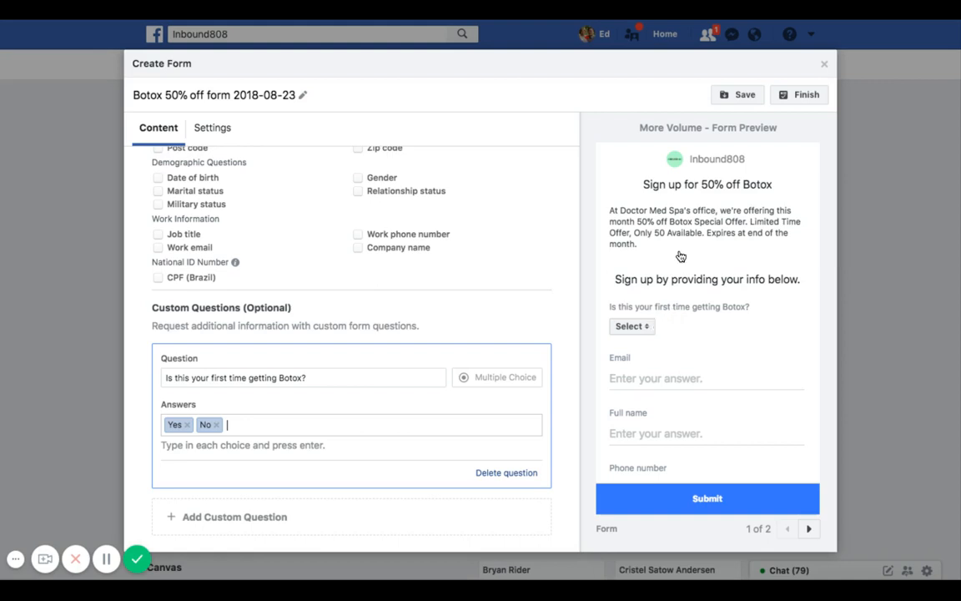
{"action": "left_click", "coordinate": [648, 330]}
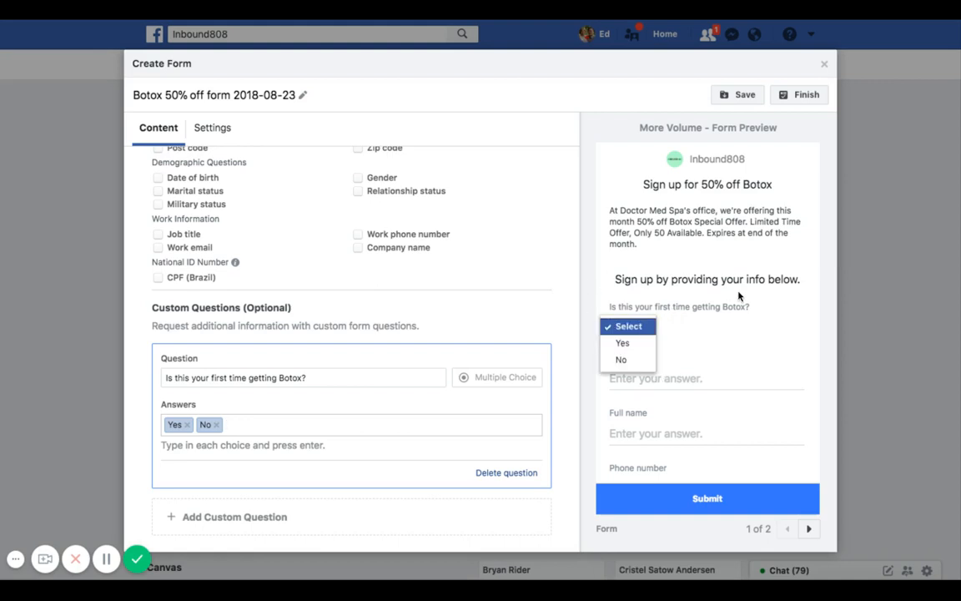
{"action": "left_click", "coordinate": [591, 286]}
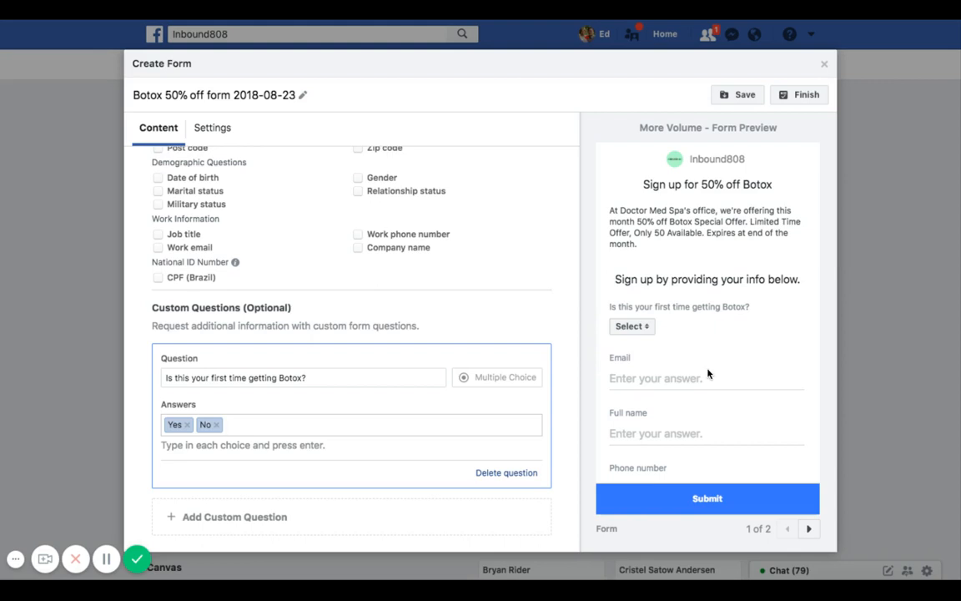
- Open the Privacy Policy section and set its link text to Privacy
{"action": "scroll", "coordinate": [709, 373], "scroll_direction": "down", "scroll_amount": 2}
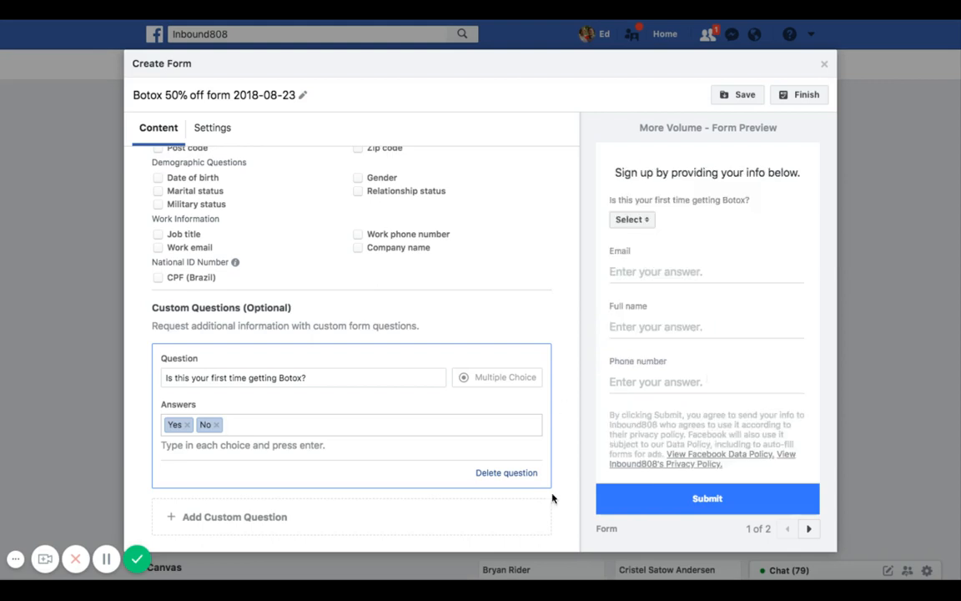
{"action": "scroll", "coordinate": [551, 498], "scroll_direction": "down", "scroll_amount": 2}
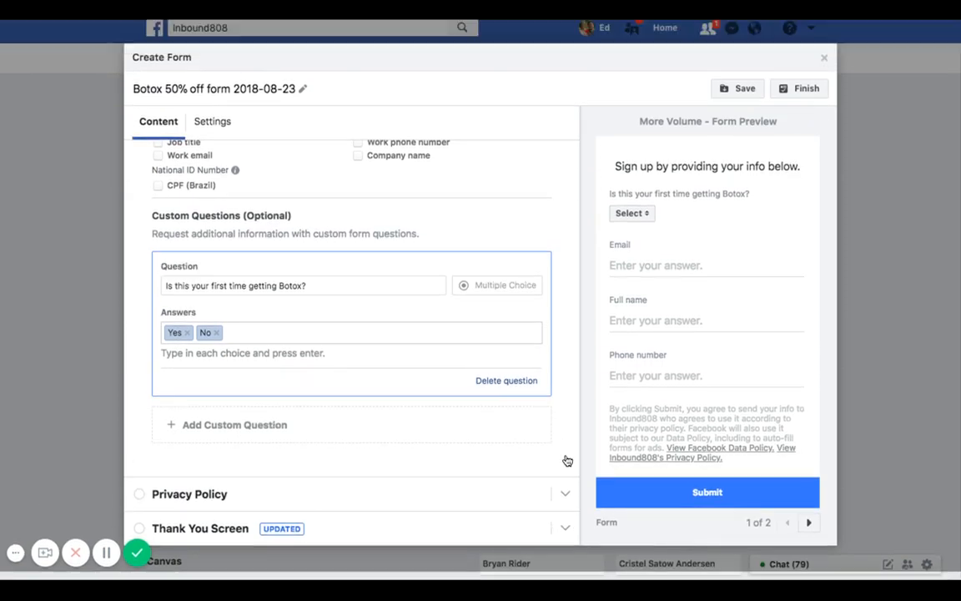
{"action": "left_click", "coordinate": [564, 463]}
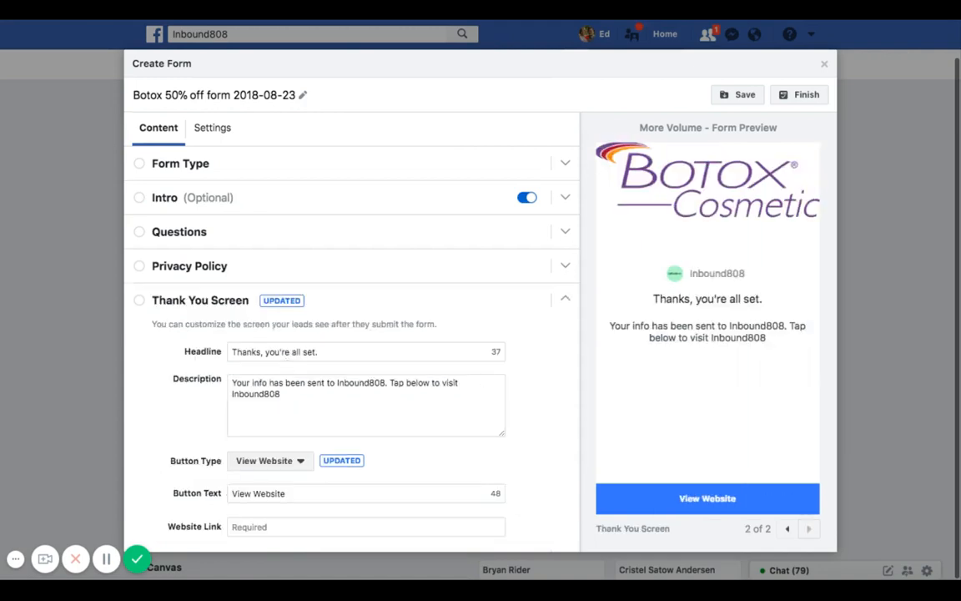
{"action": "left_click", "coordinate": [566, 267]}
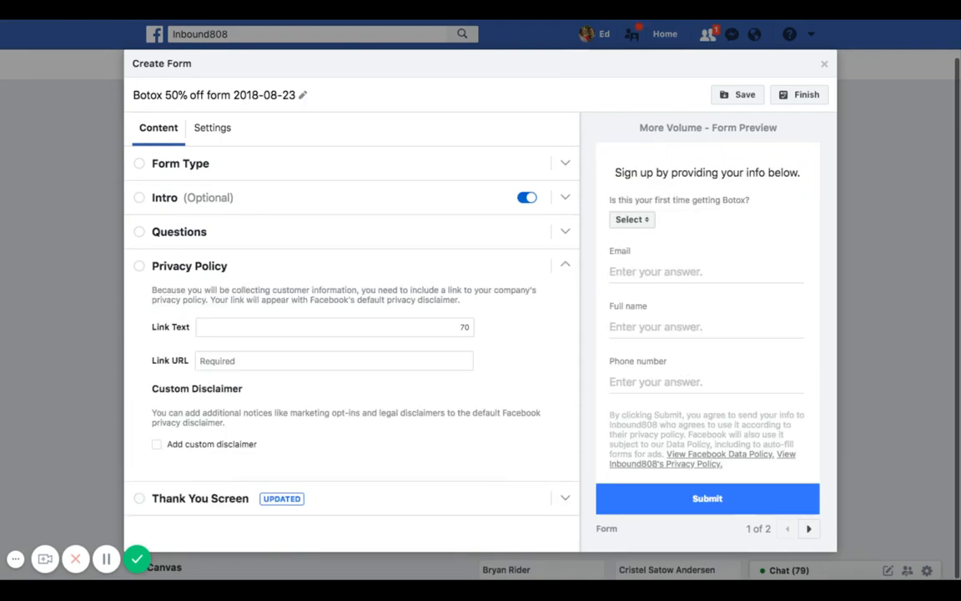
{"action": "left_click", "coordinate": [239, 330]}
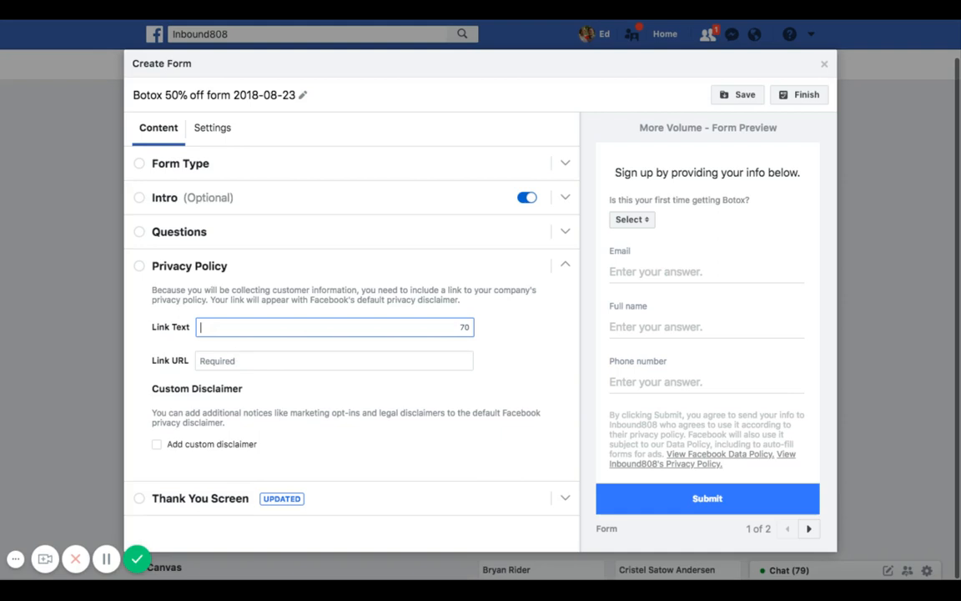
{"action": "type", "text": "Privacy"}
{"action": "key", "text": "Tab"}
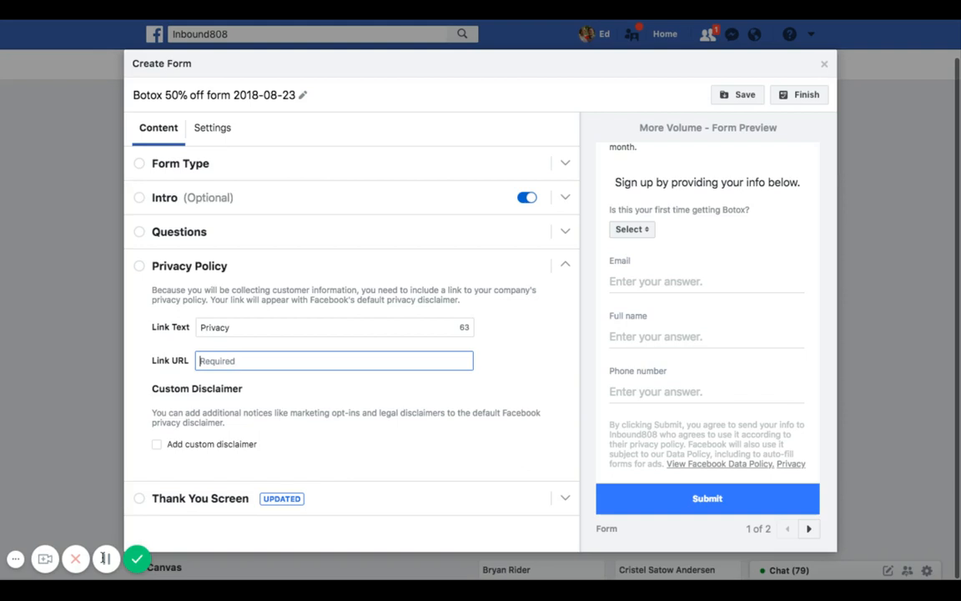
- Paste the company's privacy policy address into the privacy policy link URL field
{"action": "type", "text": "http://inbounded808.com/privacy"}
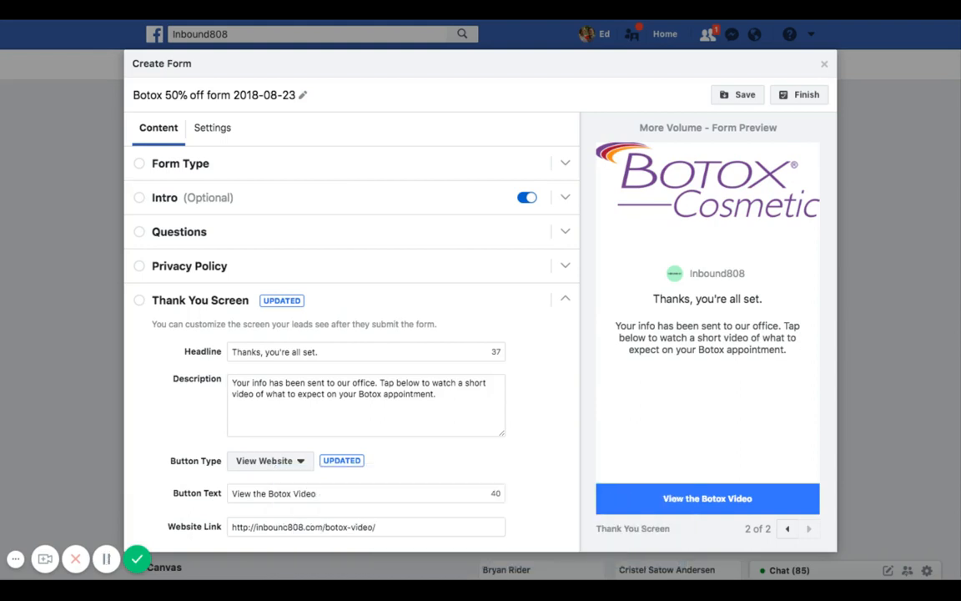
{"action": "left_click", "coordinate": [288, 527]}
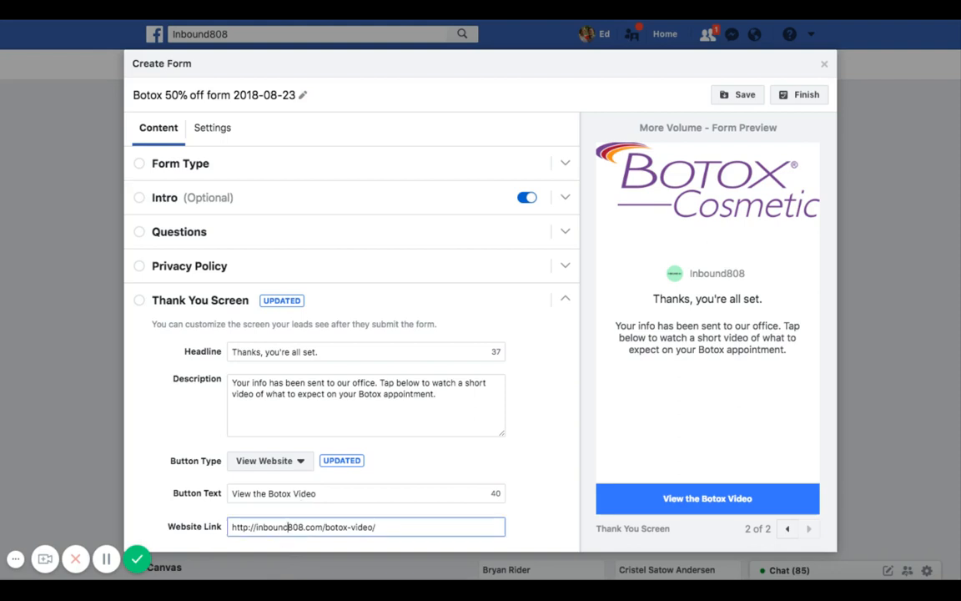
{"action": "key", "text": "BackSpace"}
{"action": "type", "text": "d"}
{"action": "left_click", "coordinate": [271, 461]}
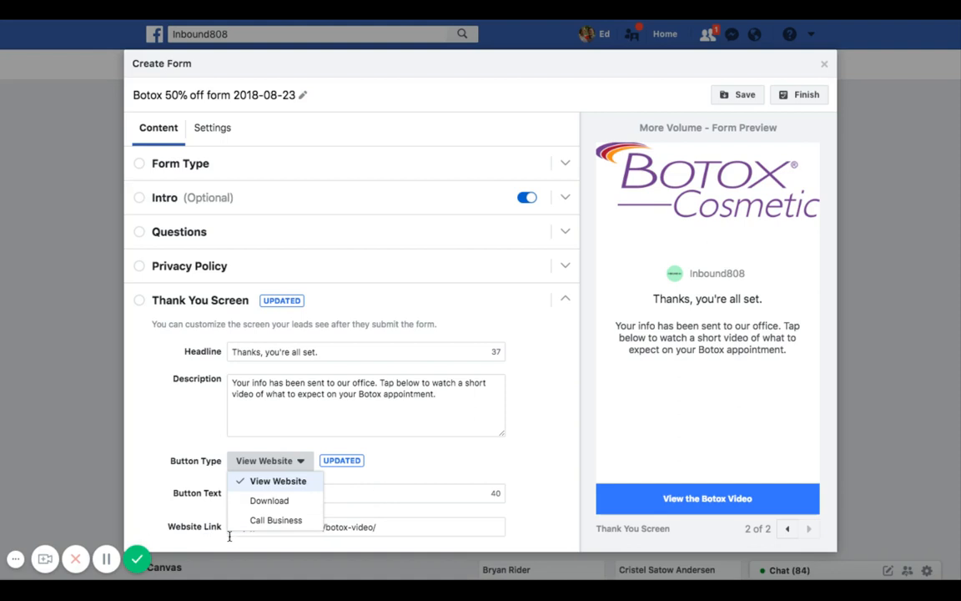
{"action": "left_click", "coordinate": [410, 469]}
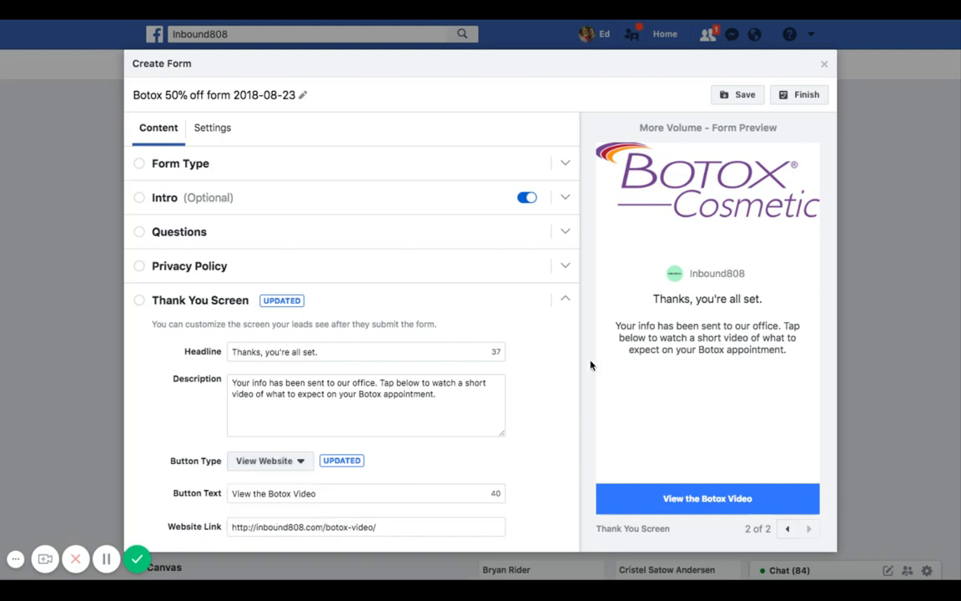
- Finish the Botox 50% off lead form
{"action": "scroll", "coordinate": [592, 365], "scroll_direction": "up", "scroll_amount": 1}
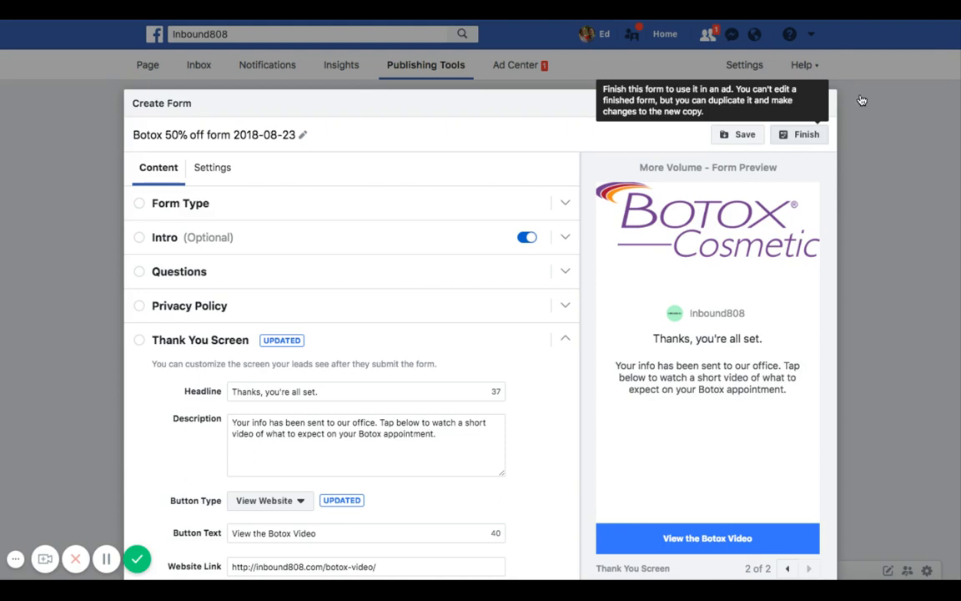
{"action": "left_click", "coordinate": [804, 138]}
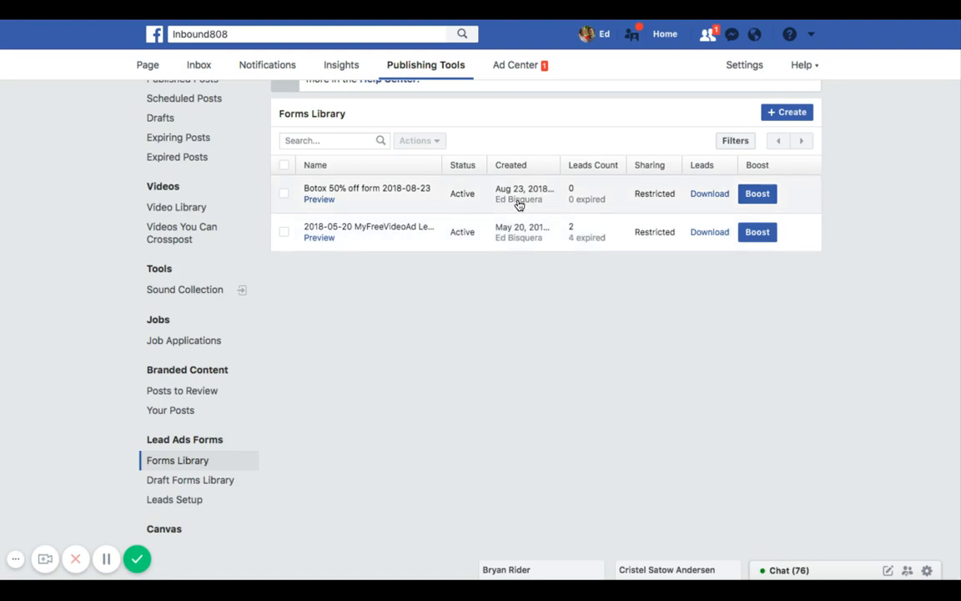
- Preview the Botox 50% off form from the forms library, checking its custom question, then close the preview
{"action": "left_click", "coordinate": [324, 200]}
{"action": "left_click", "coordinate": [319, 198]}
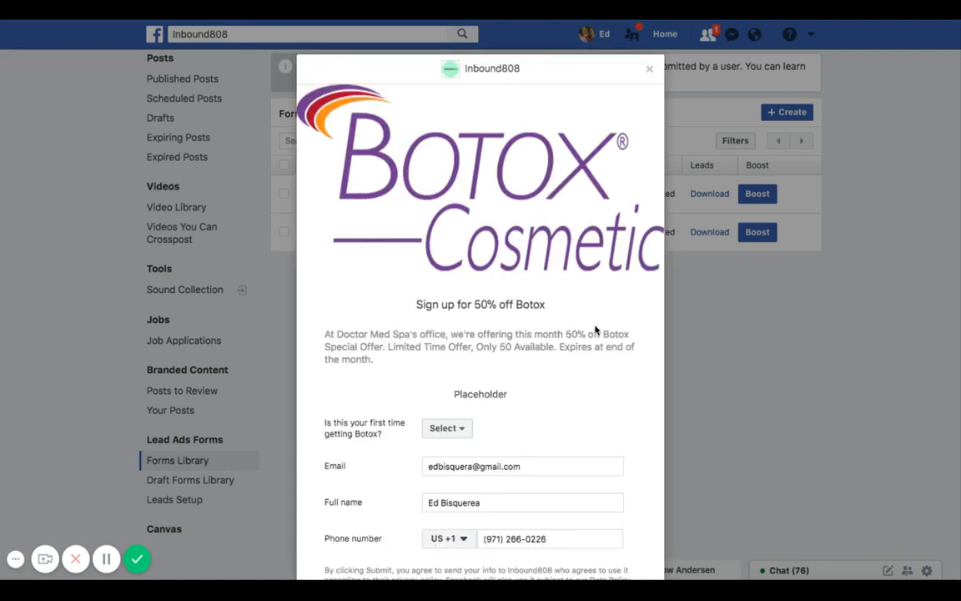
{"action": "scroll", "coordinate": [595, 331], "scroll_direction": "down", "scroll_amount": 2}
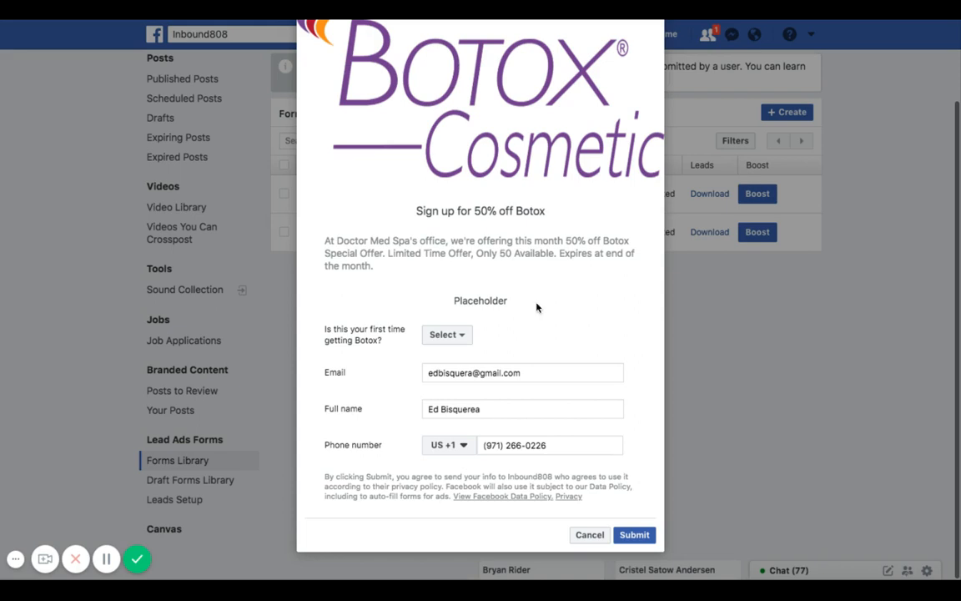
{"action": "left_click", "coordinate": [464, 336]}
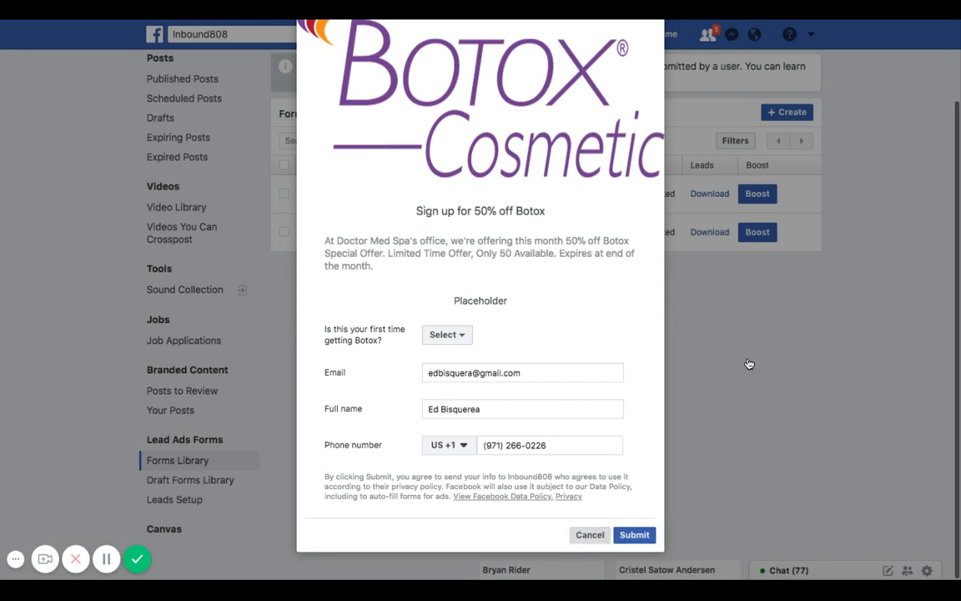
{"action": "left_click", "coordinate": [589, 534]}
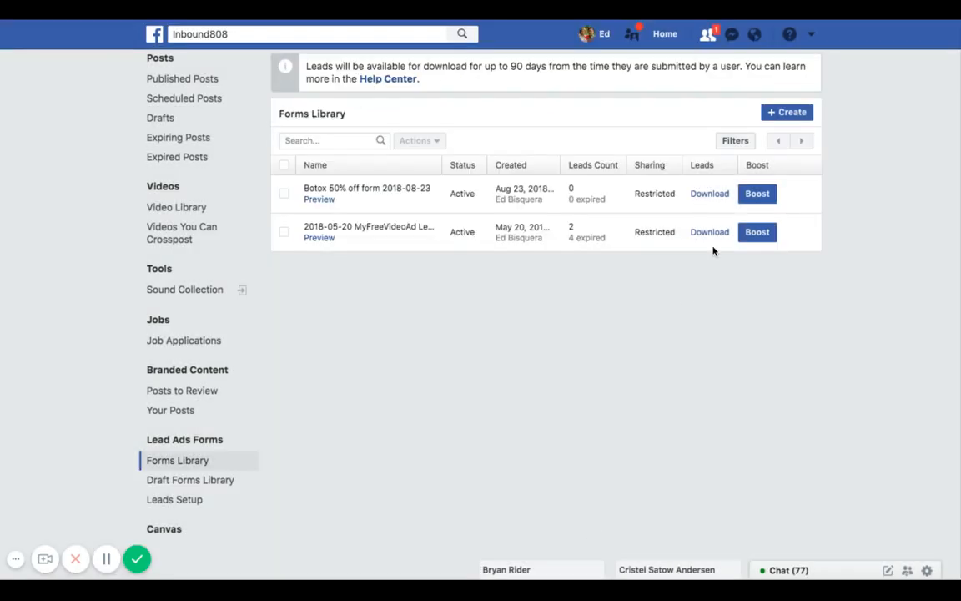
{"action": "left_click", "coordinate": [698, 201]}
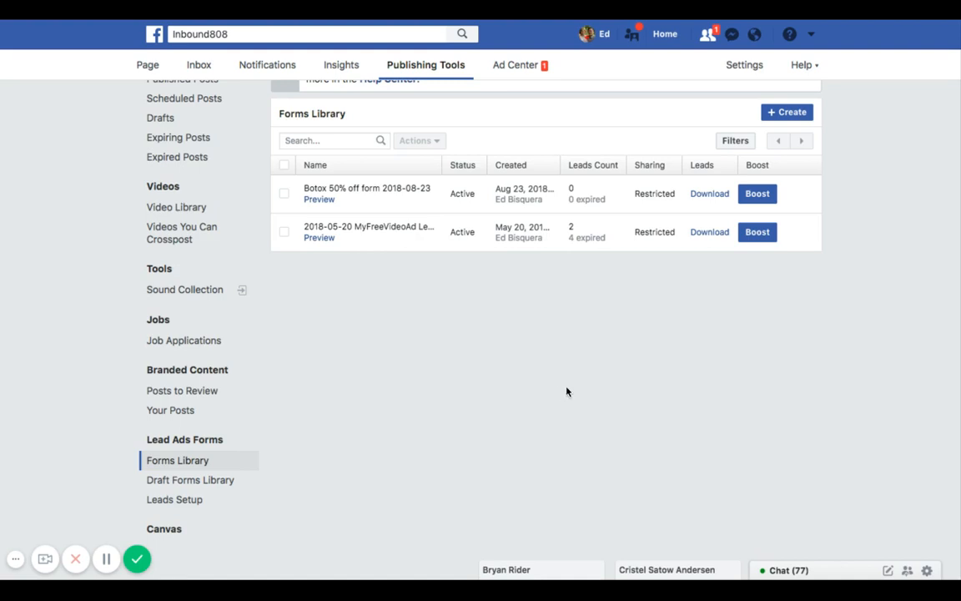
{"action": "scroll", "coordinate": [566, 392], "scroll_direction": "up", "scroll_amount": 2}
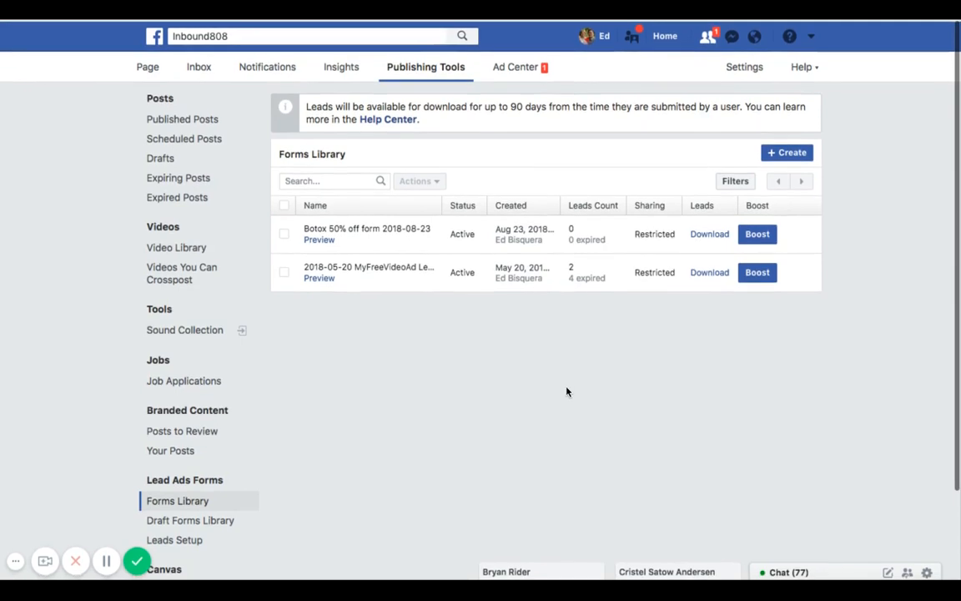